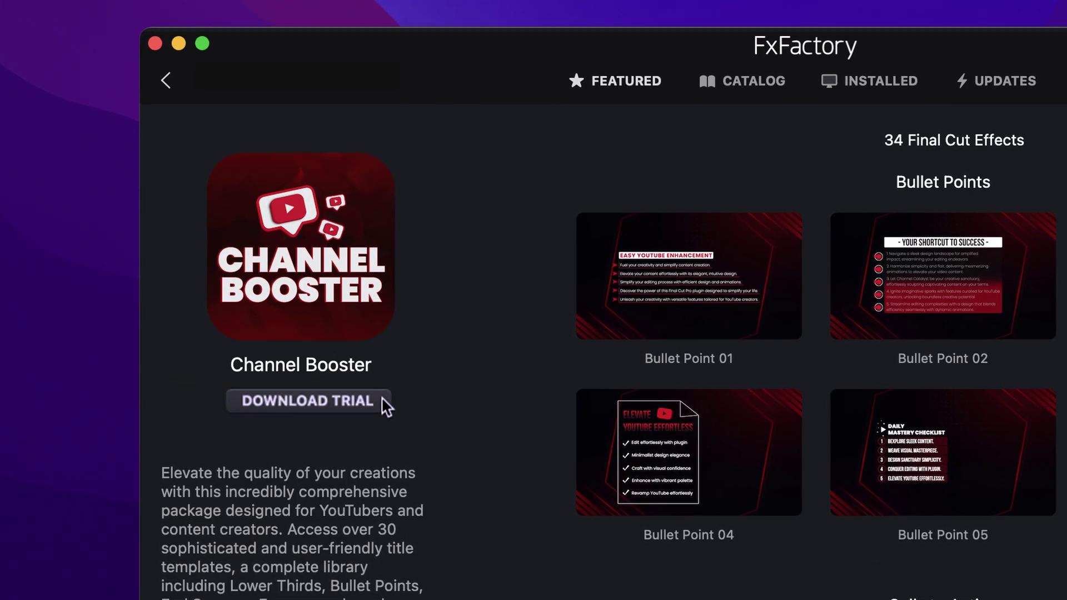
Download the Channel Booster trial from its FxFactory page.
left_click(381, 399)
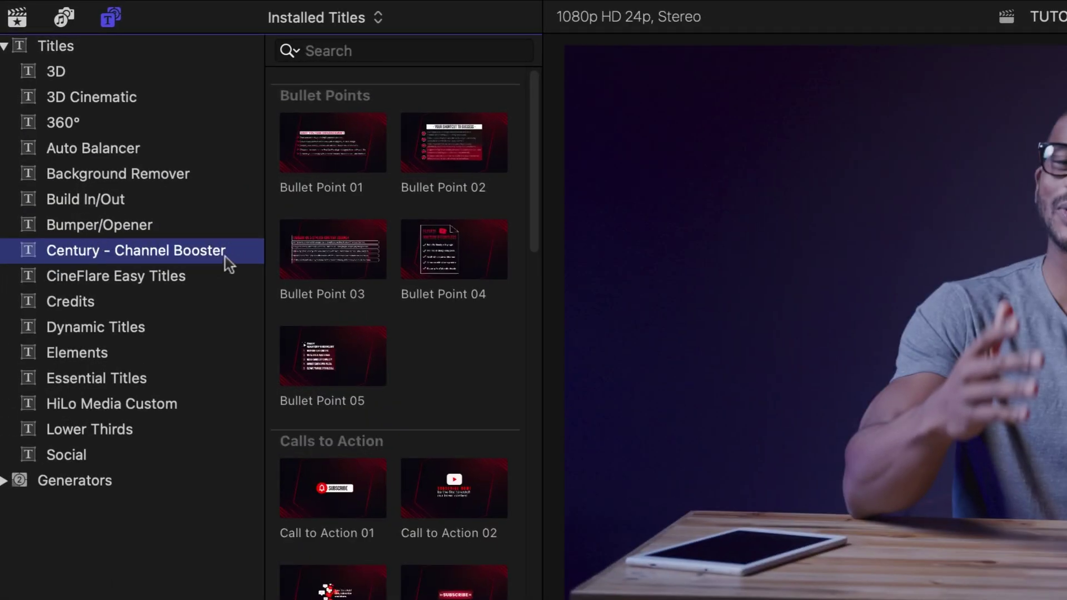
Hide the title categories sidebar and scroll through the Century - Channel Booster templates.
left_click(111, 17)
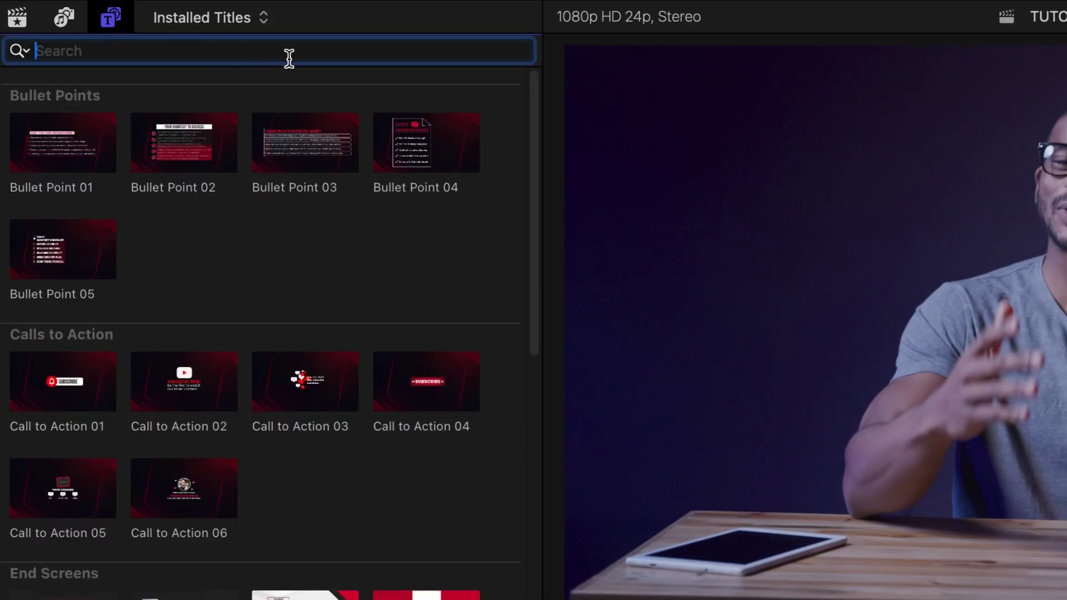
scroll(527, 159, "down", 8)
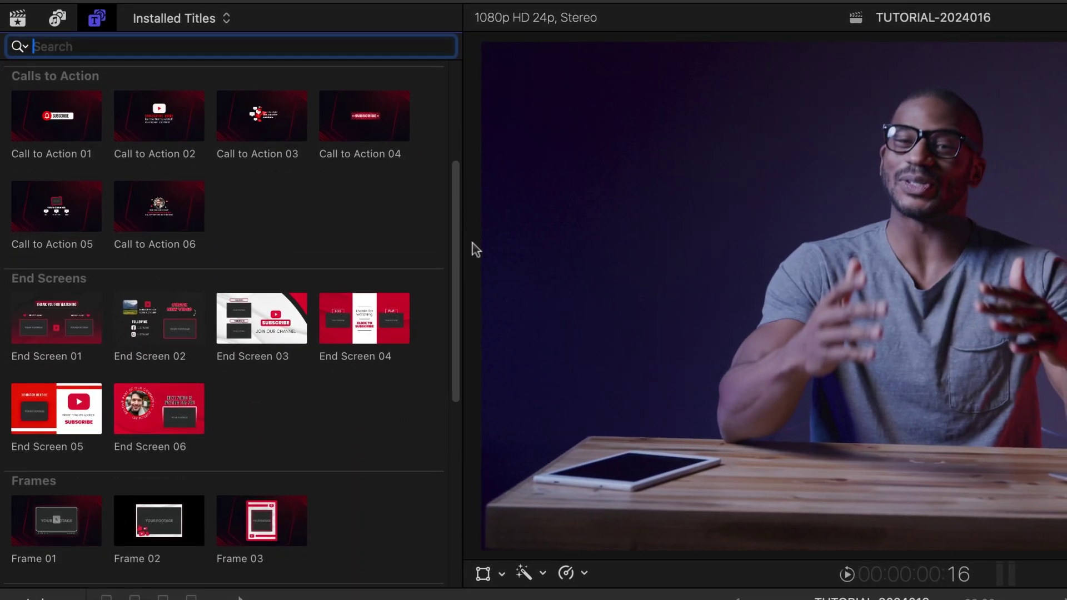
scroll(475, 250, "down", 6)
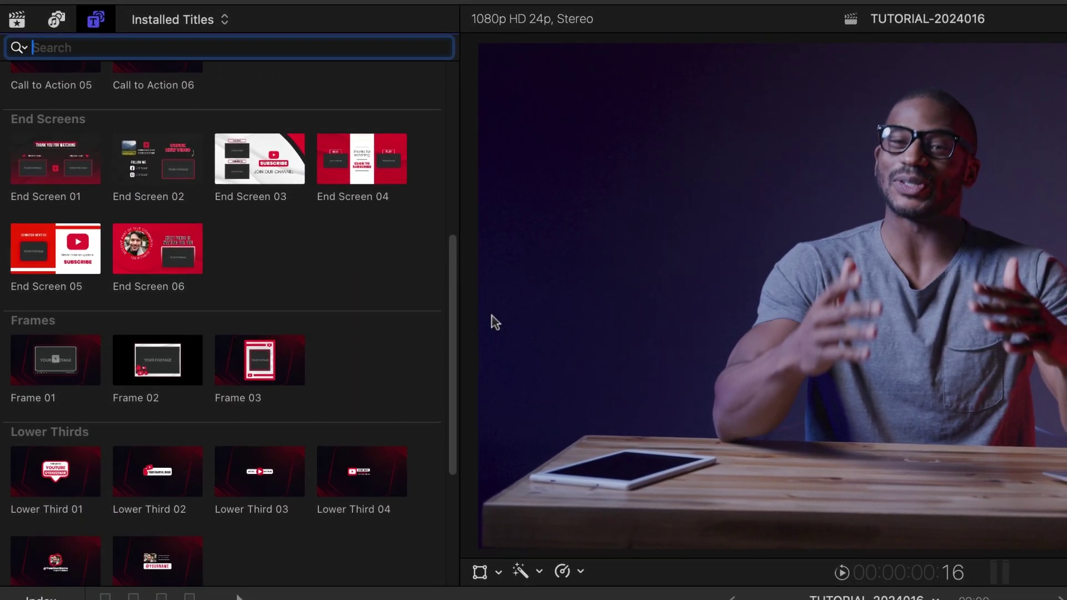
scroll(490, 372, "down", 4)
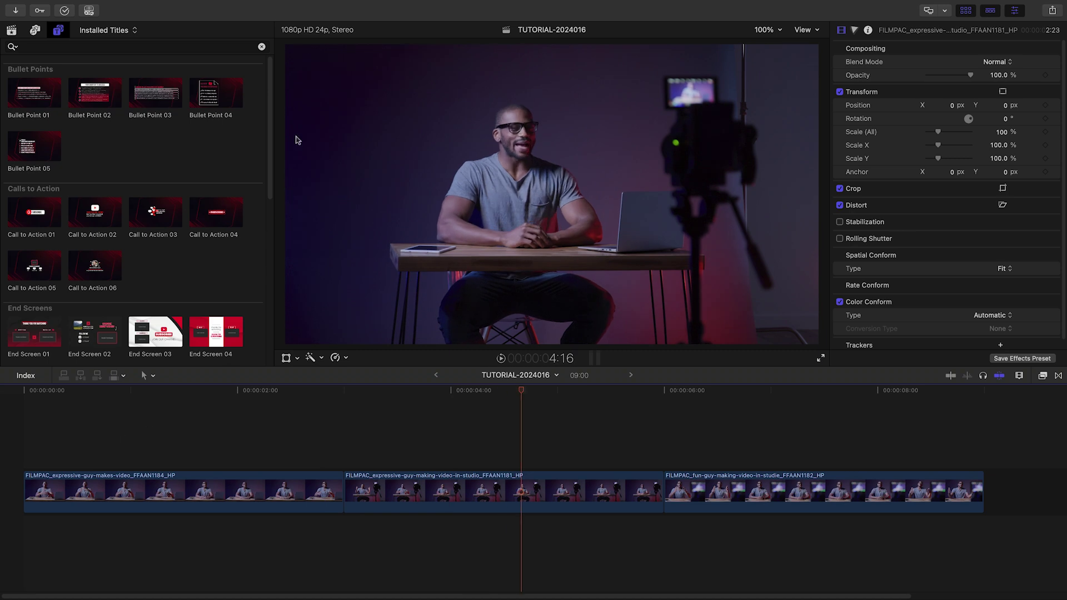
Place Title 03 at the start of the timeline, select it and play its animation.
left_click_drag(270, 155, 258, 341)
left_click_drag(153, 286, 19, 504)
left_click(25, 499)
key("space")
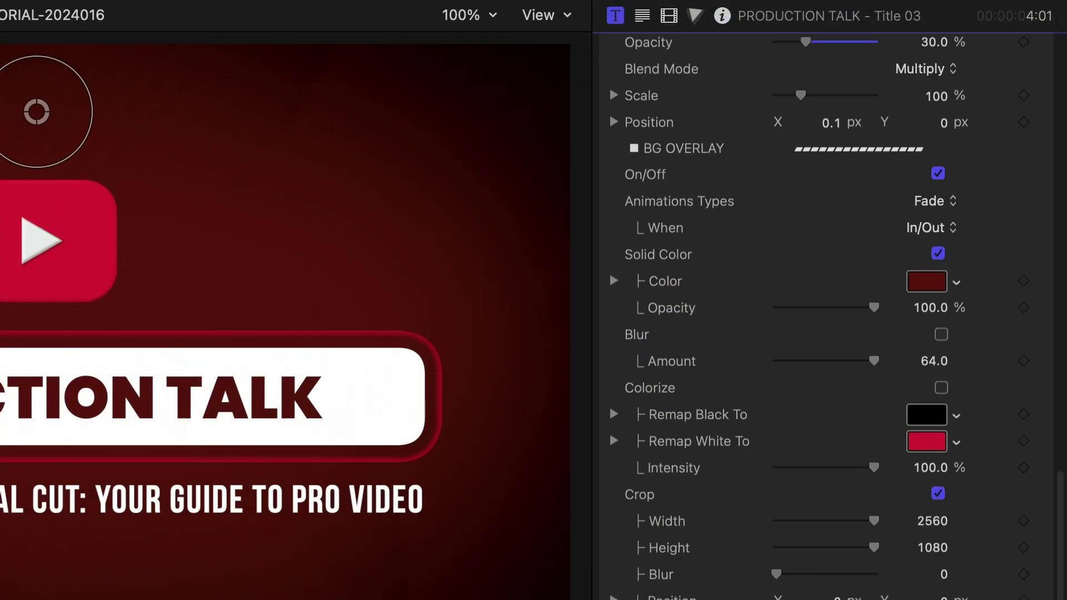
Make the title's solid background crimson and pick a new outline stroke colour.
left_click(938, 285)
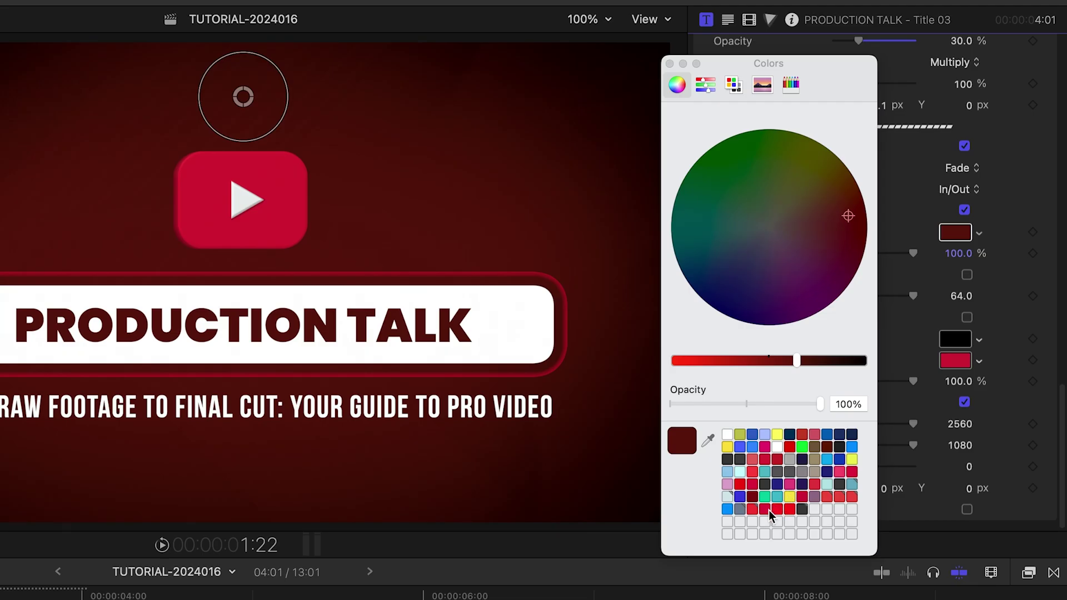
left_click(688, 599)
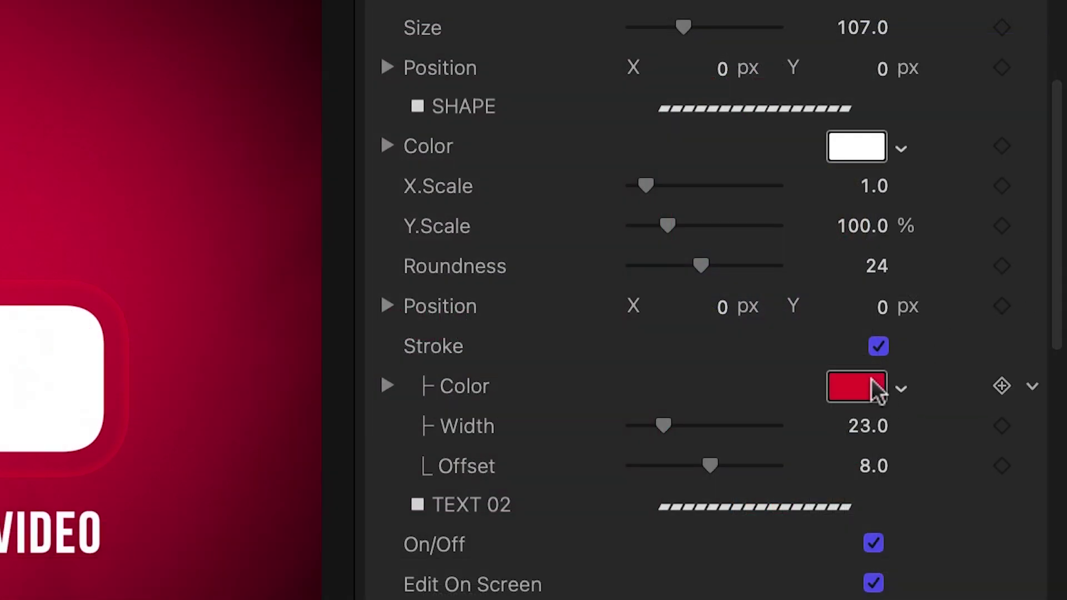
left_click(871, 379)
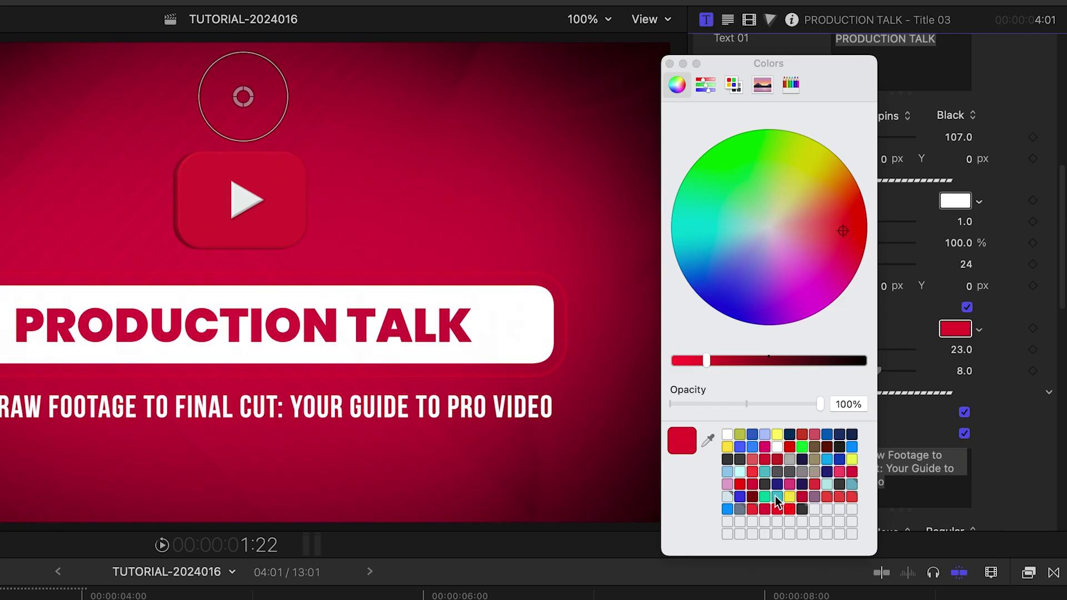
left_click(776, 495)
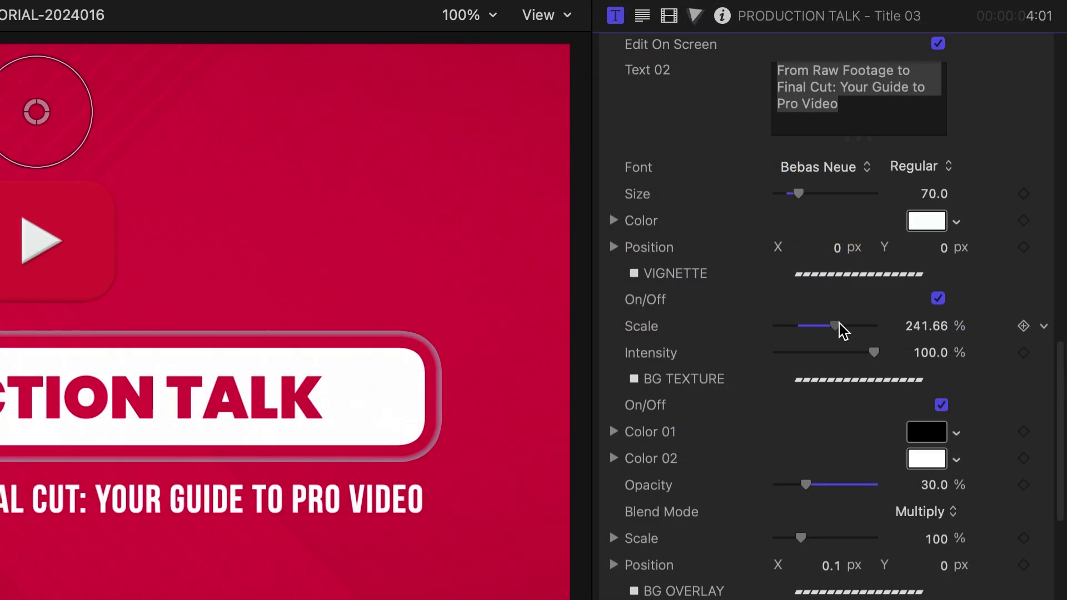
Set vignette scale to about 97% and intensity 88%, adjust texture opacity, disable solid overlay, enable blur.
left_click_drag(841, 327, 805, 338)
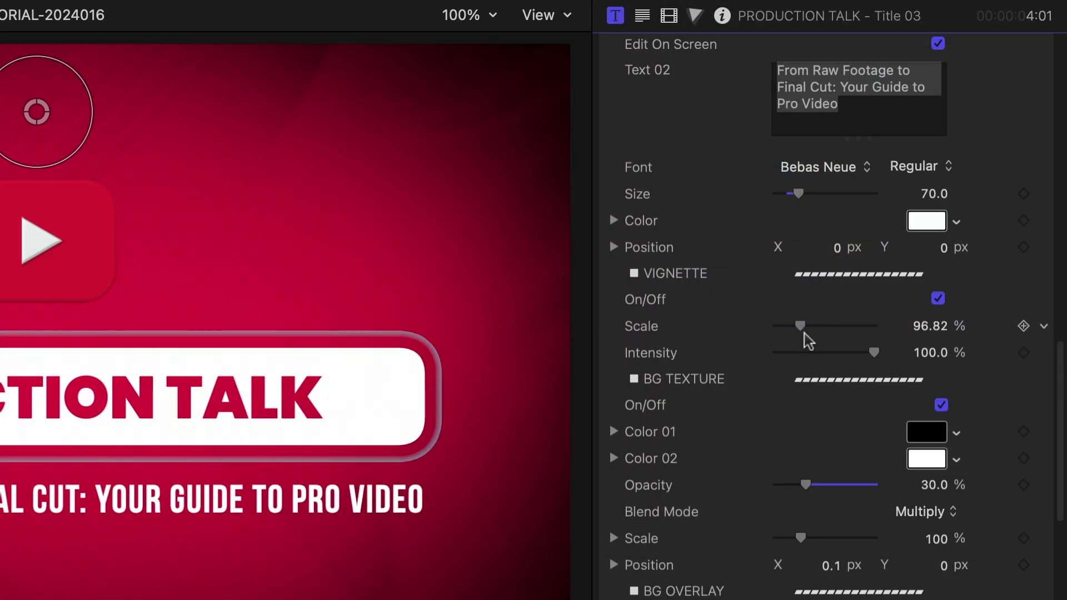
left_click_drag(874, 353, 850, 359)
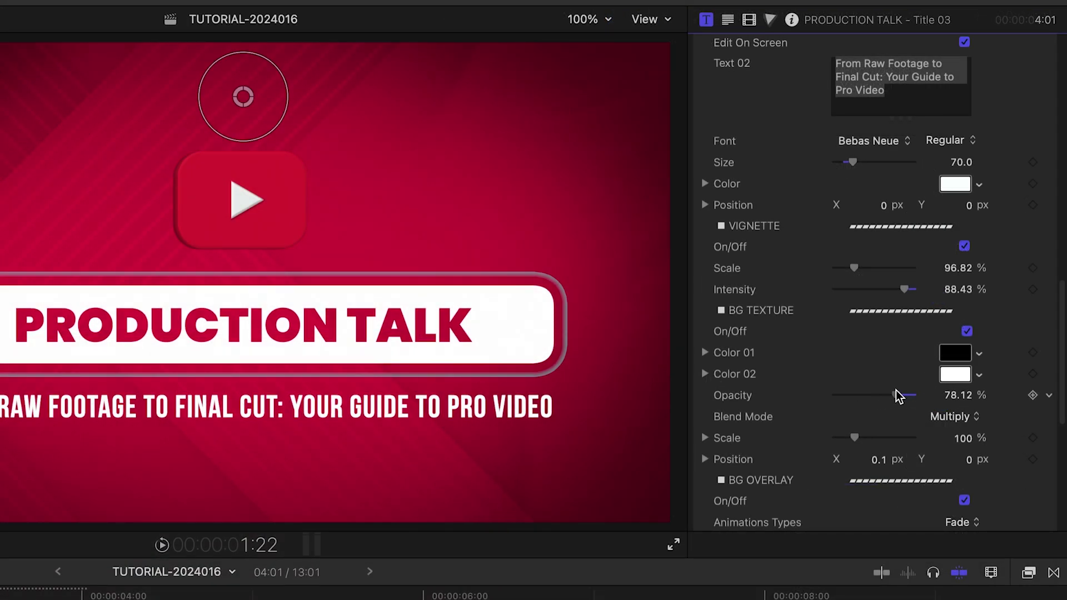
left_click_drag(929, 395, 910, 390)
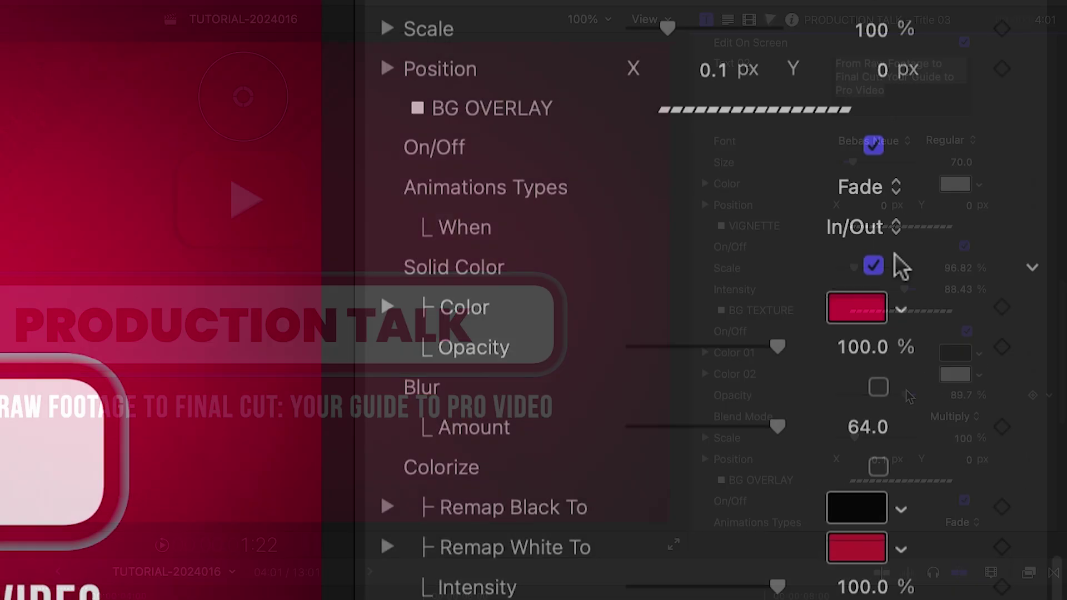
left_click(965, 562)
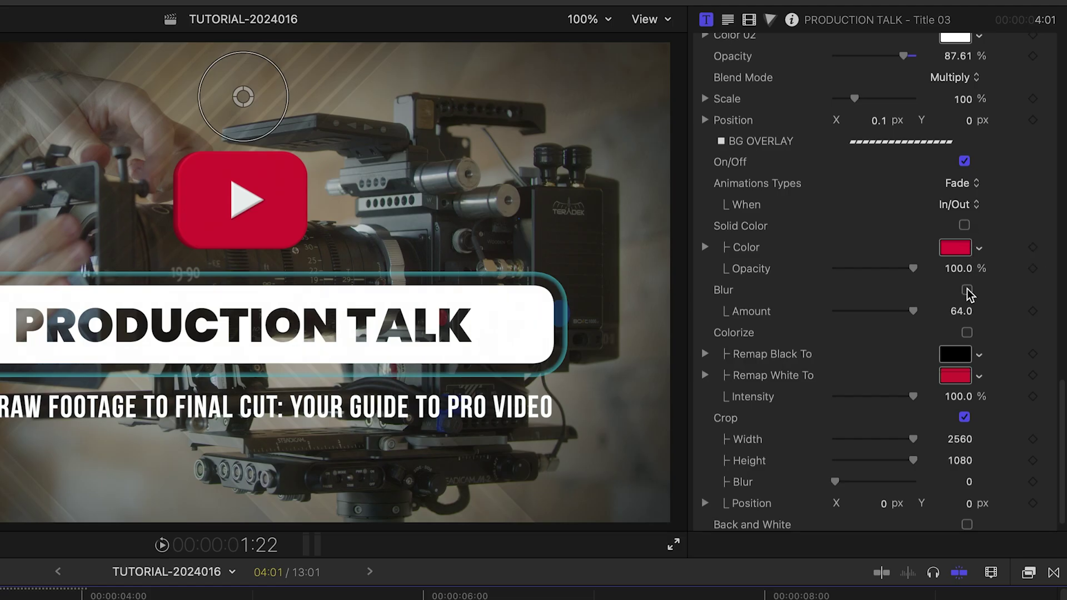
left_click(966, 290)
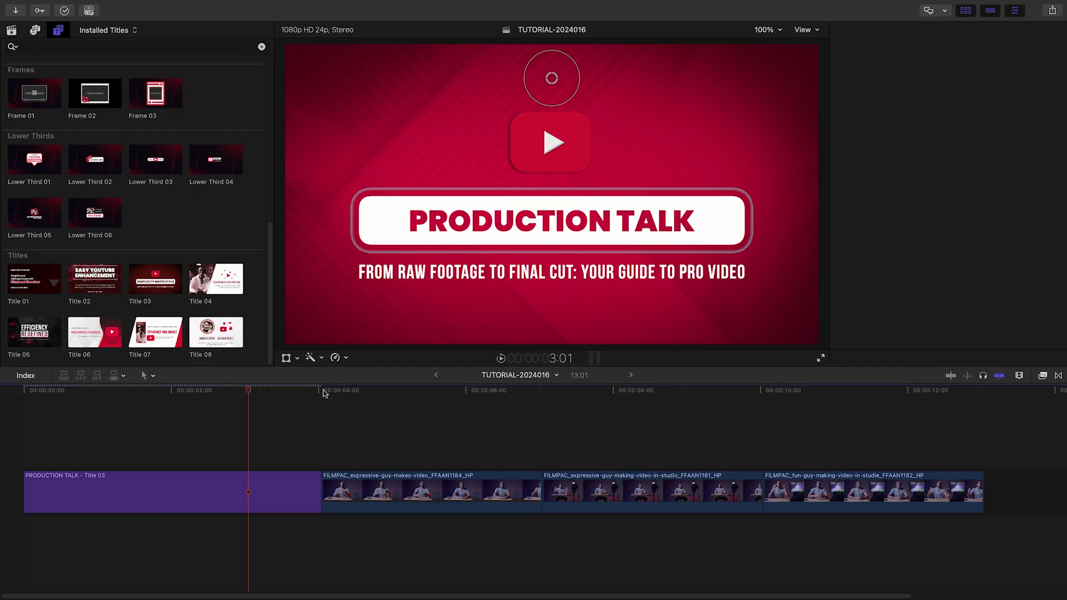
Add a lengthened Lower Third 04 over the first clip with its background overlay turned off.
left_click(320, 391)
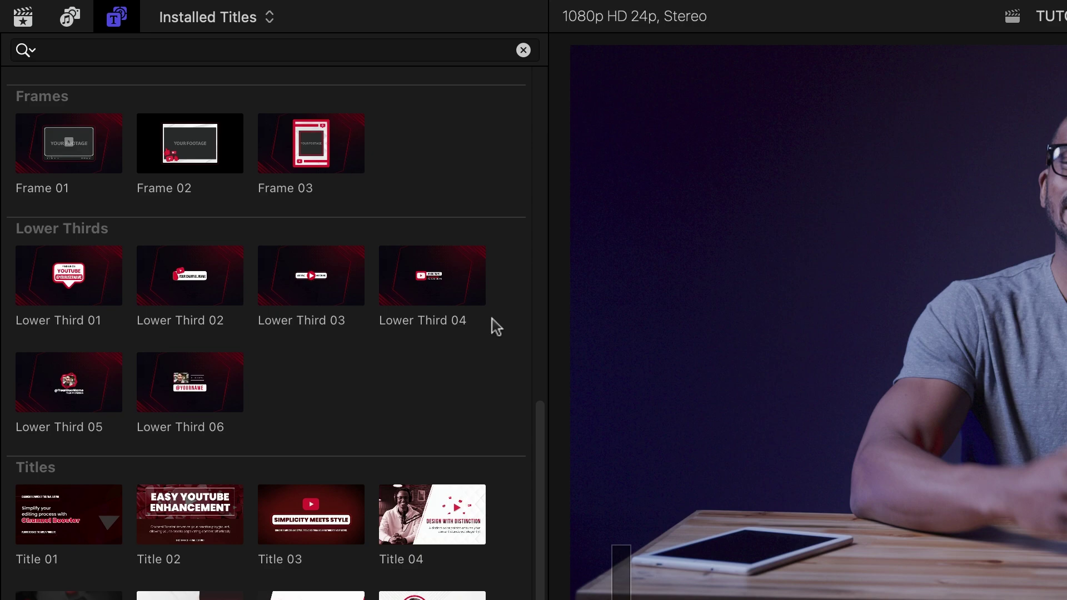
left_click_drag(236, 166, 322, 461)
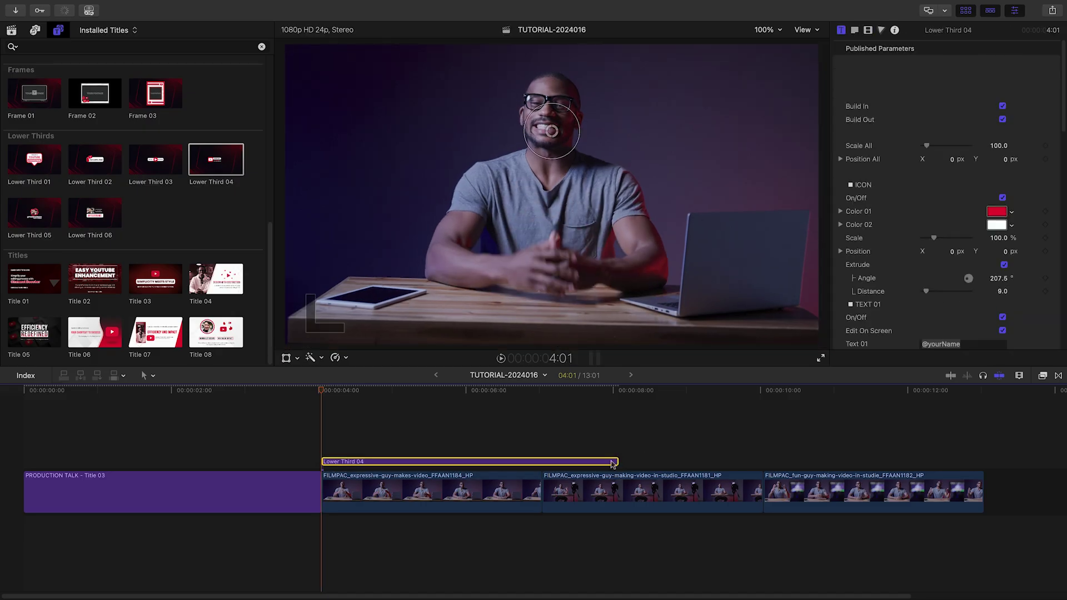
left_click_drag(618, 461, 758, 460)
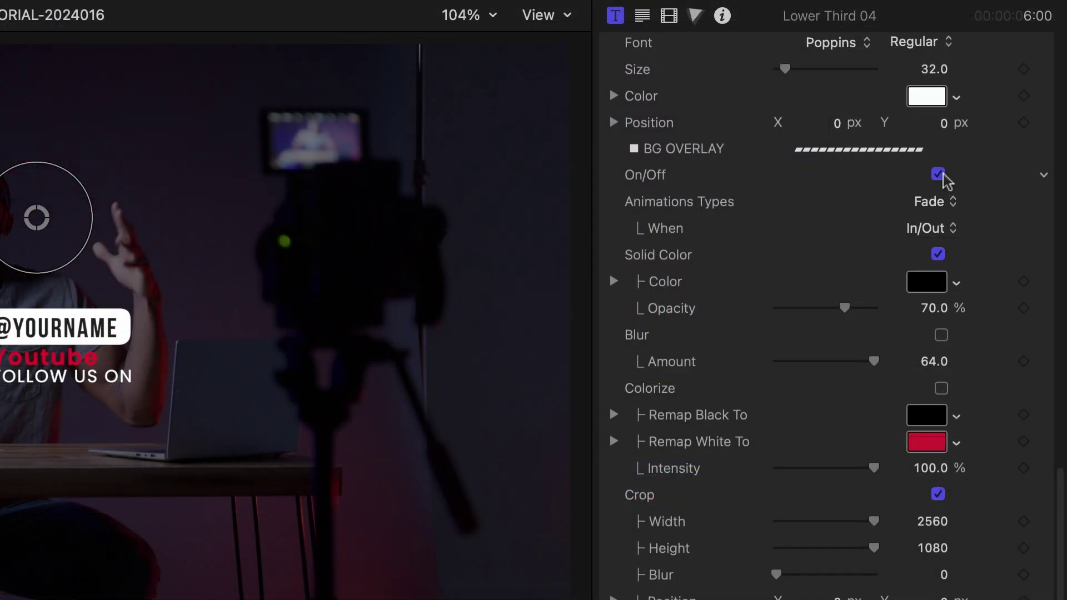
left_click(939, 175)
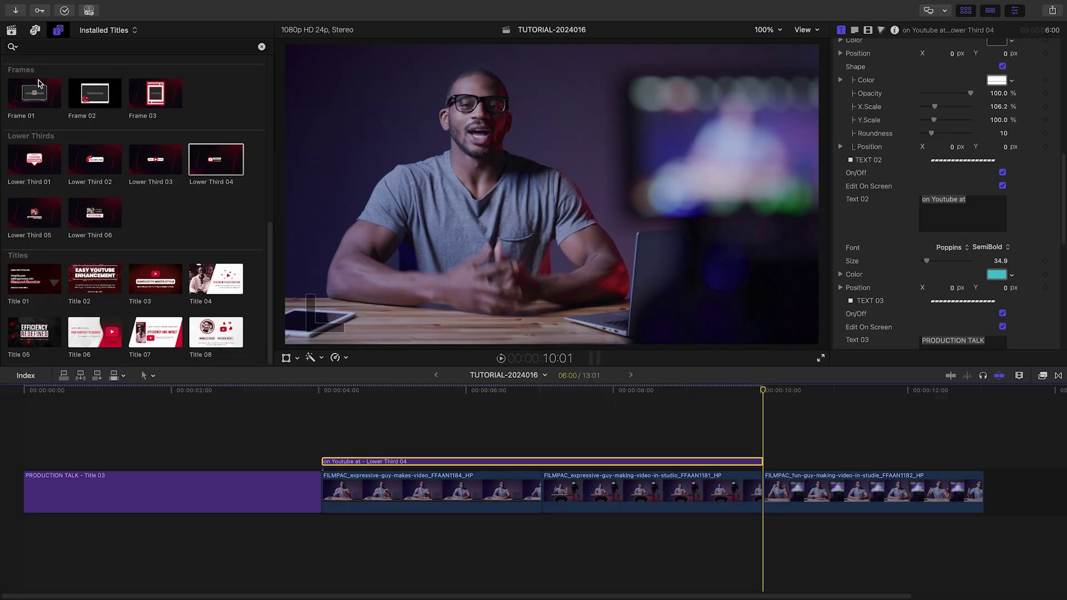
Insert Frame 01 at the playhead and apply the RED CAMERA clip to its drop zone.
left_click_drag(39, 85, 772, 489)
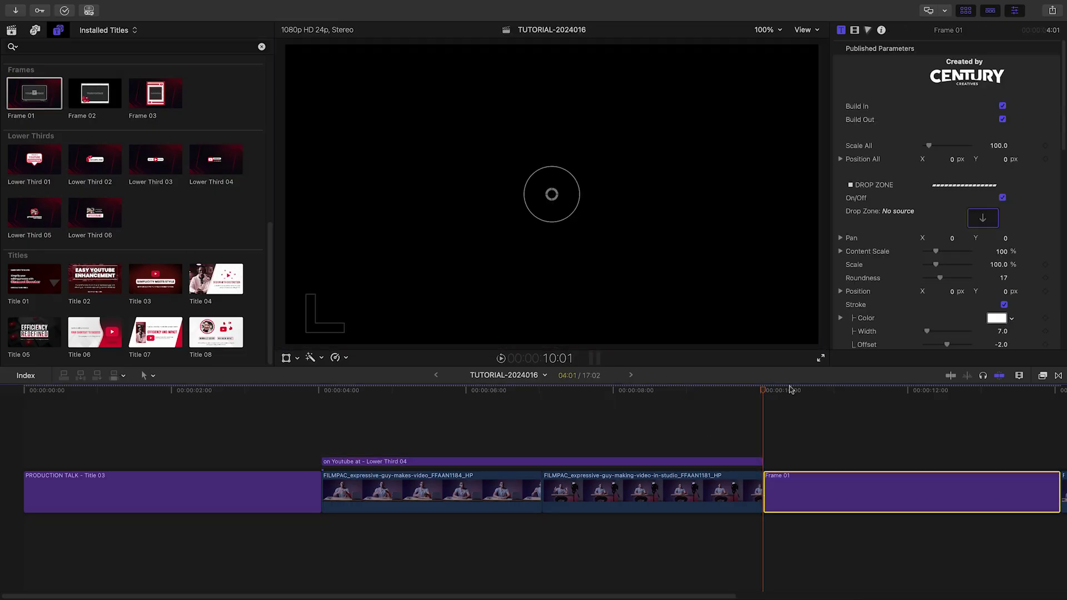
left_click_drag(789, 391, 890, 391)
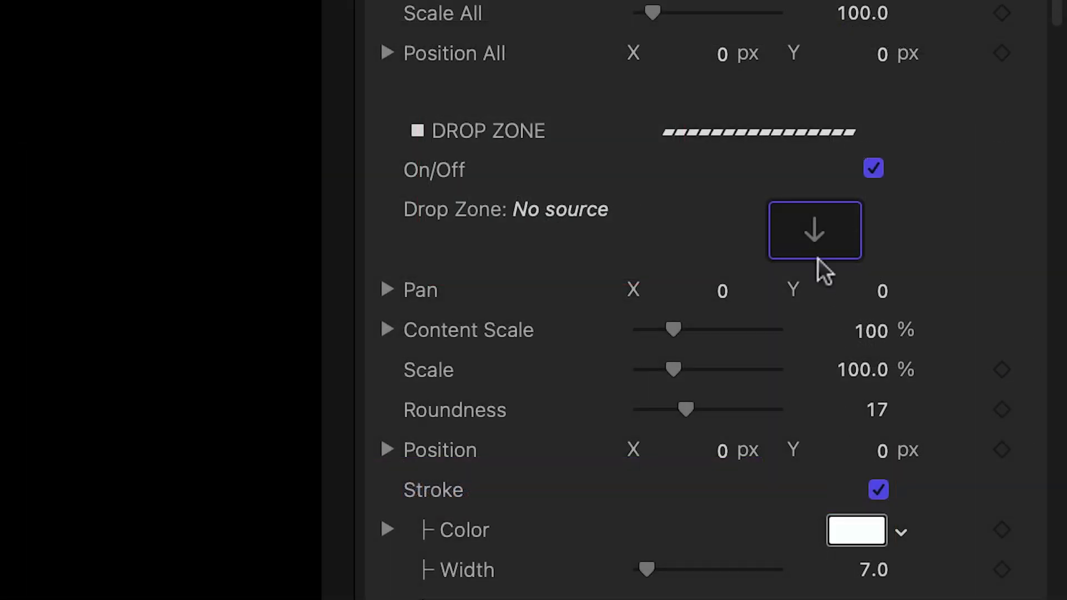
left_click(818, 258)
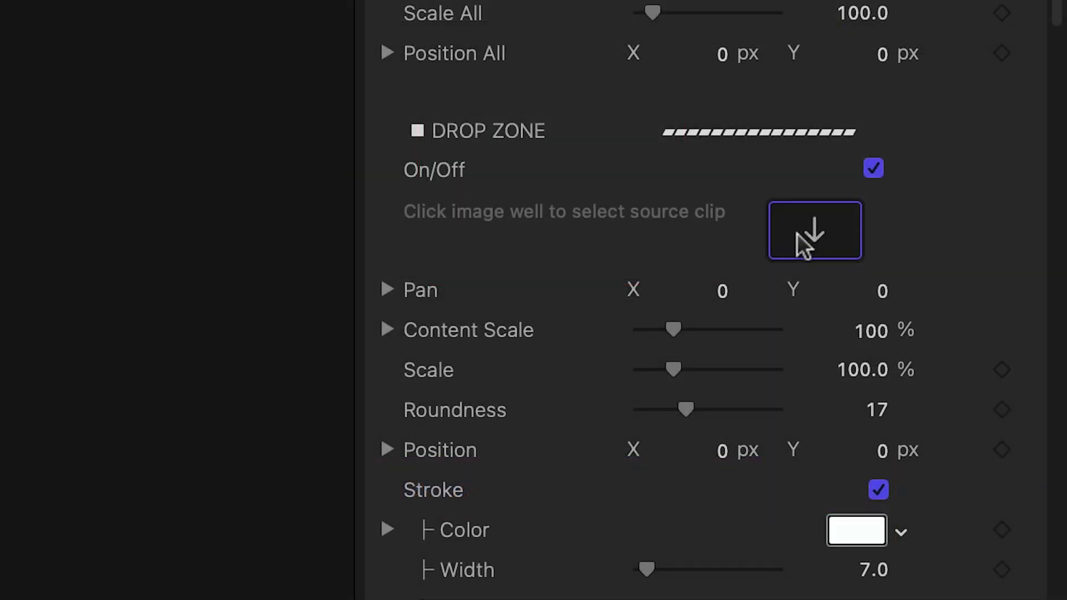
left_click(189, 243)
left_click(798, 358)
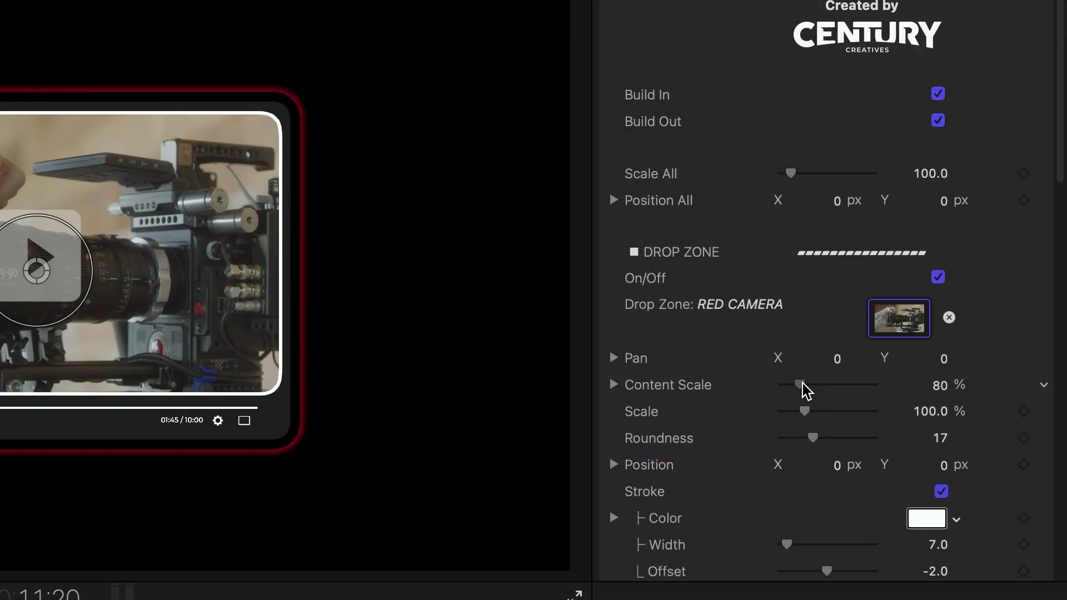
Scale the frame's footage to 72% and make its background crimson.
left_click_drag(934, 253, 936, 256)
left_click_drag(805, 393, 800, 392)
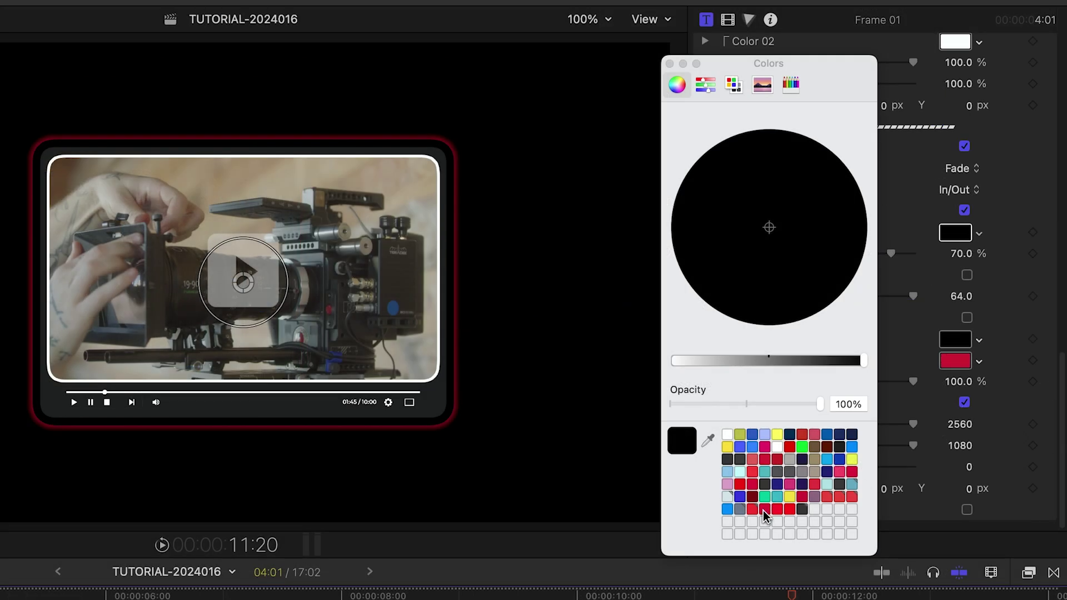
left_click(764, 509)
left_click(670, 64)
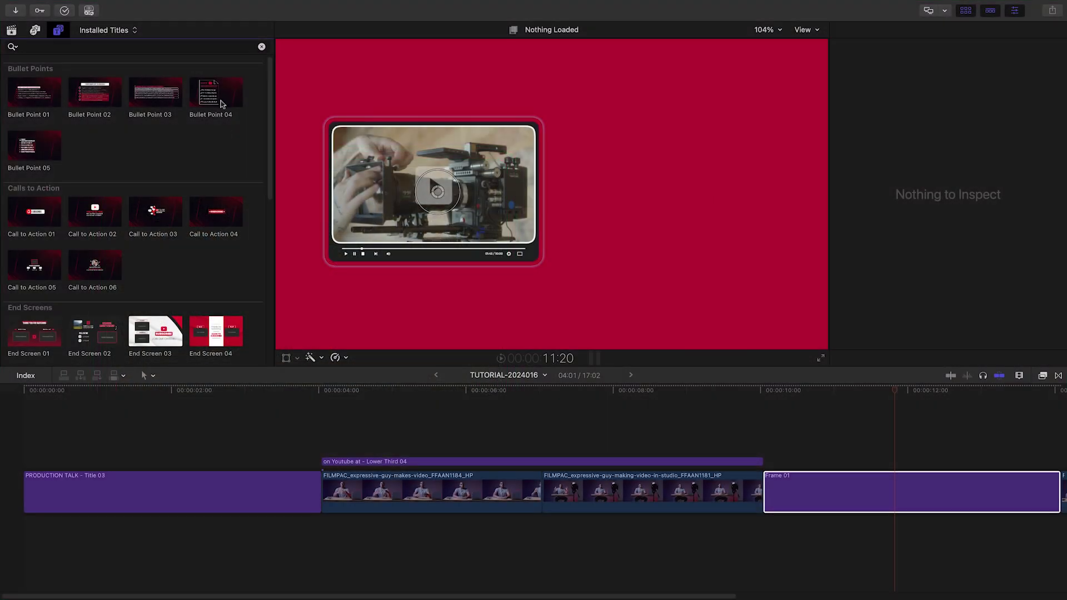
Add Bullet Point 04 to the timeline and preview the Call to Action 01 animation.
left_click_drag(219, 99, 766, 457)
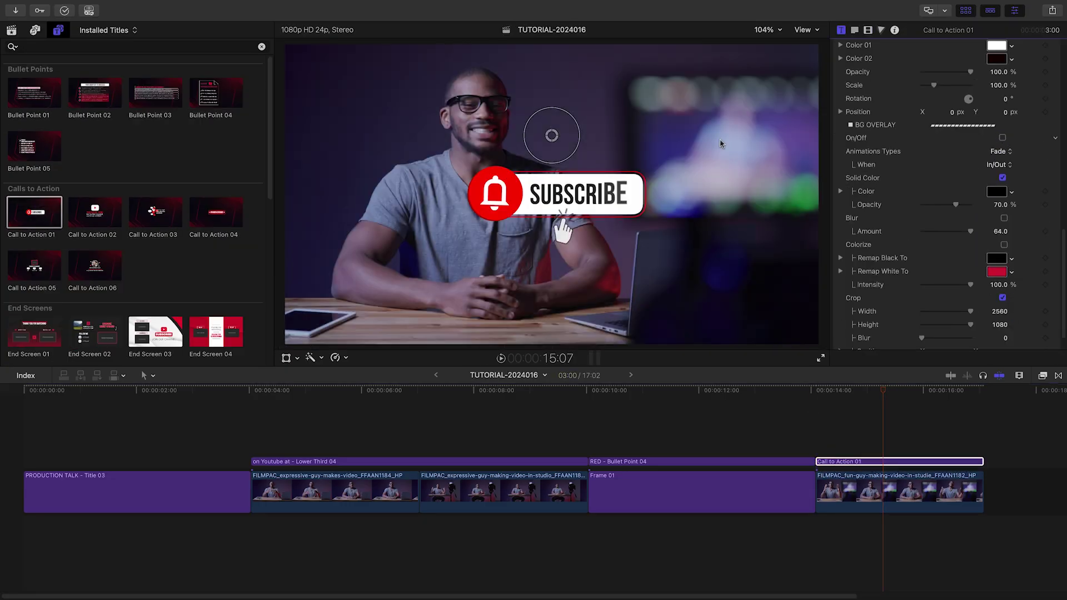
left_click(812, 391)
key("space")
key("Home")
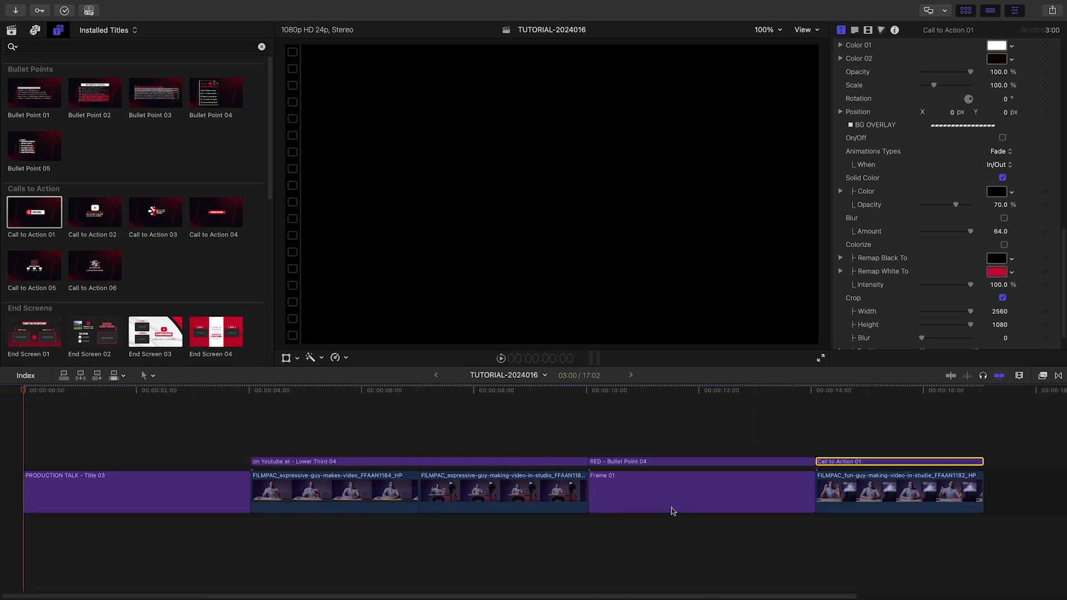
scroll(147, 286, "down", 5)
Append End Screen 05 to the end of the timeline and fit the timeline to view.
left_click_drag(1008, 486, 1008, 487)
key("shift+z")
left_click(873, 391)
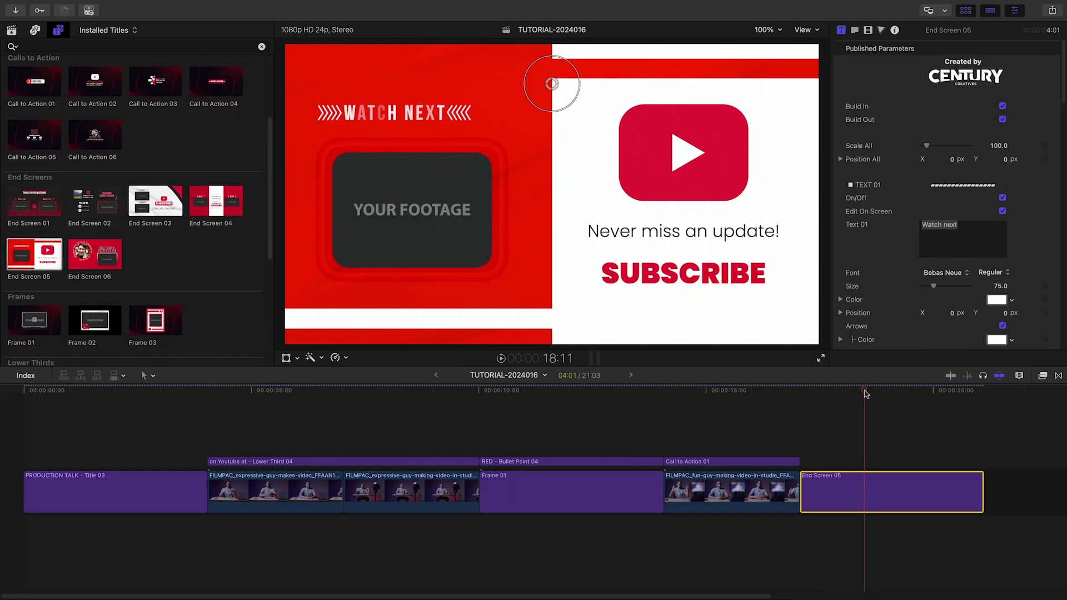
Put the Watch Next clip into End Screen 05's drop zone at 83% content scale.
scroll(1062, 166, "down", 10)
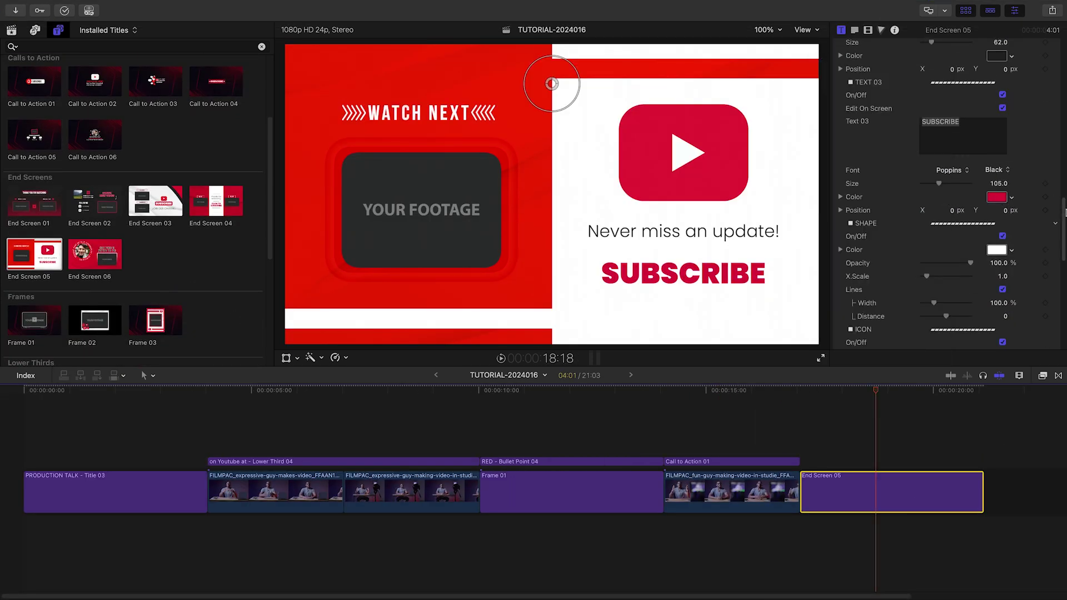
scroll(1061, 238, "down", 8)
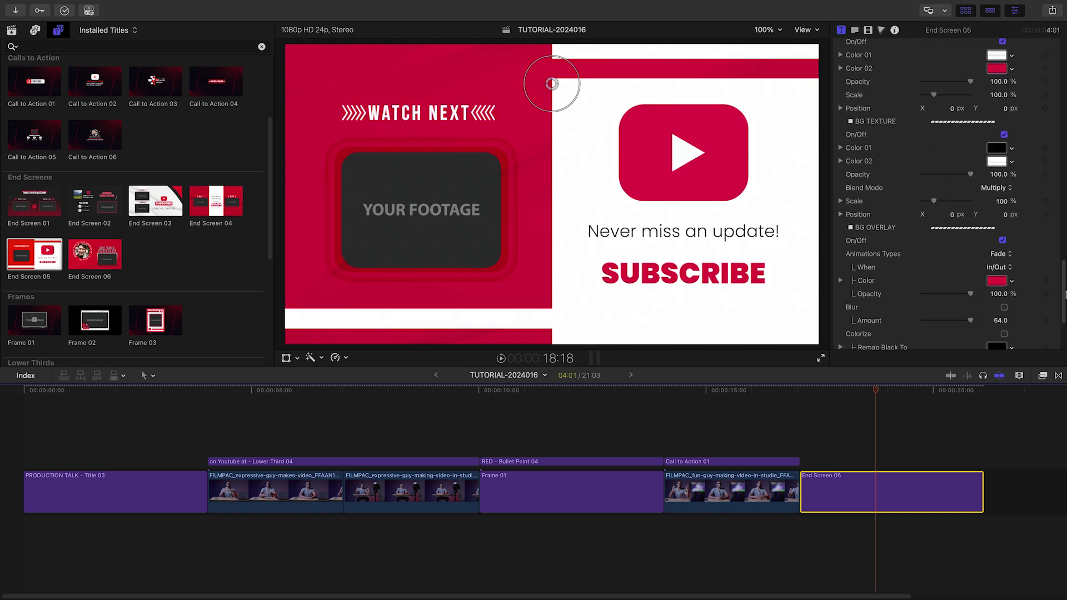
scroll(1062, 295, "up", 10)
scroll(1063, 222, "down", 8)
left_click(982, 167)
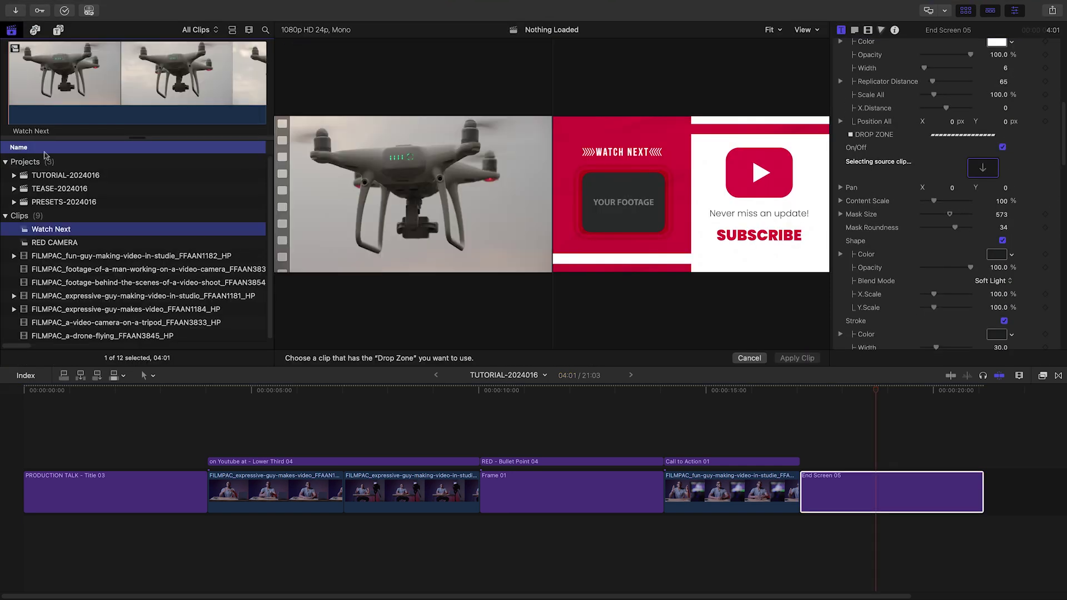
left_click(39, 137)
scroll(933, 167, "down", 2)
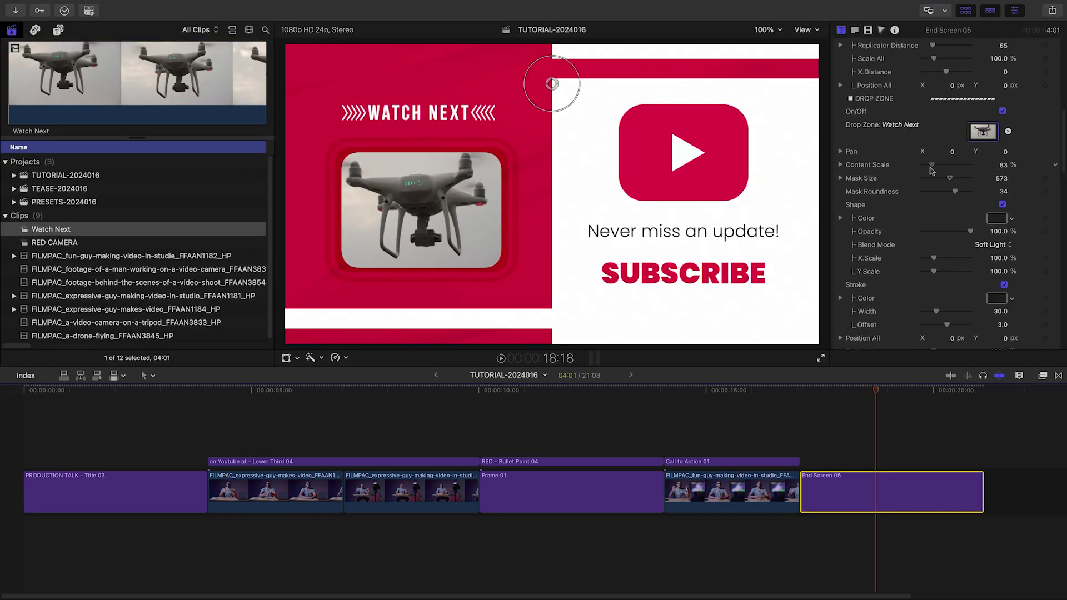